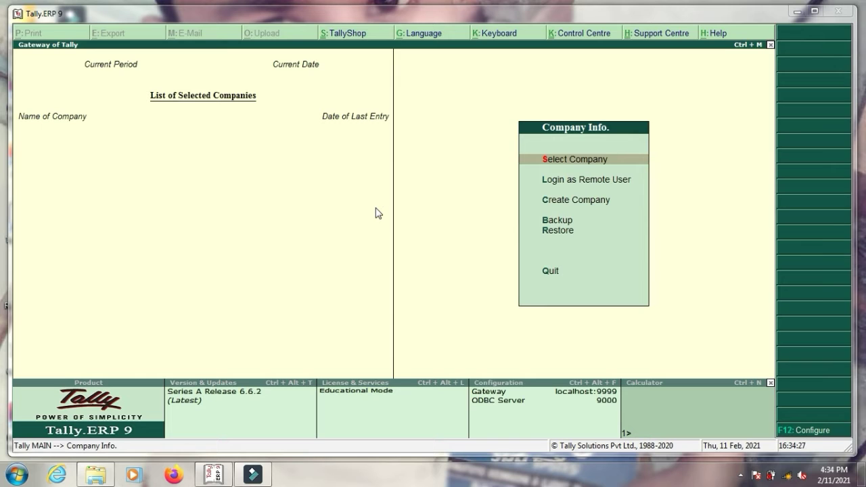
# - Start a new company named TALLY GURUKUL, keep the same mailing name, and enter address PRAYAGRAJ,UP
pyautogui.click(551, 201)
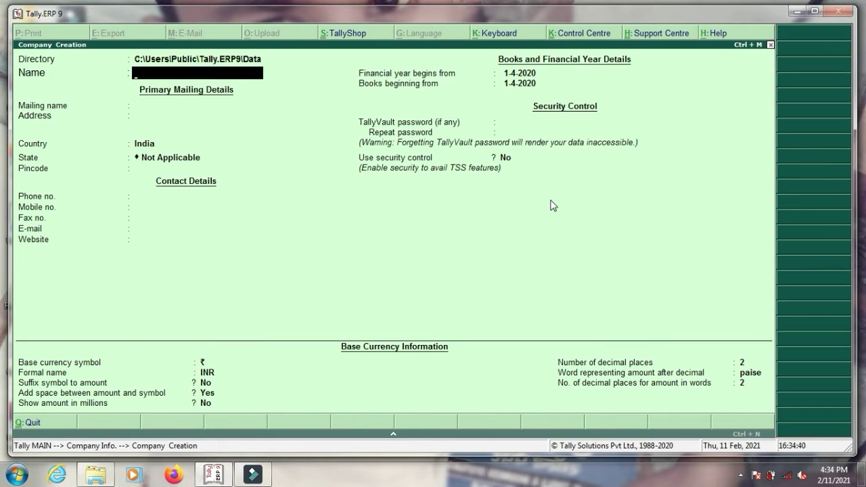
pyautogui.write('TALL')
pyautogui.write('Y GU')
pyautogui.write('RUKUL')
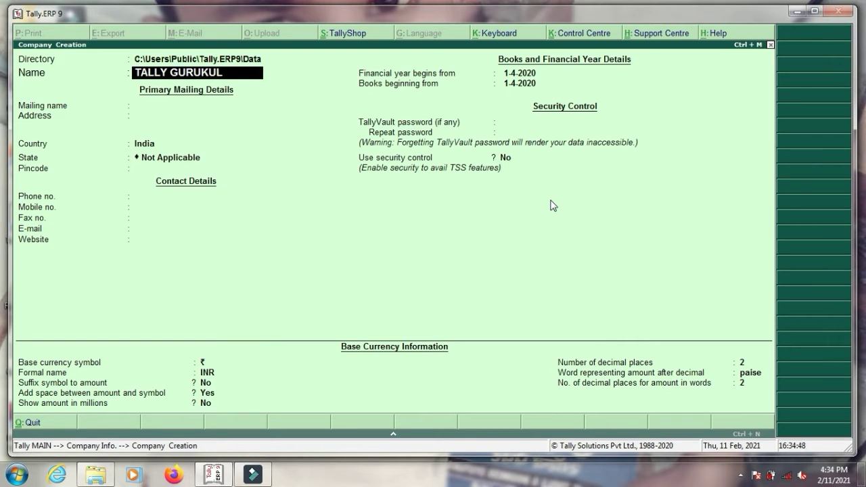
pyautogui.press('Return')
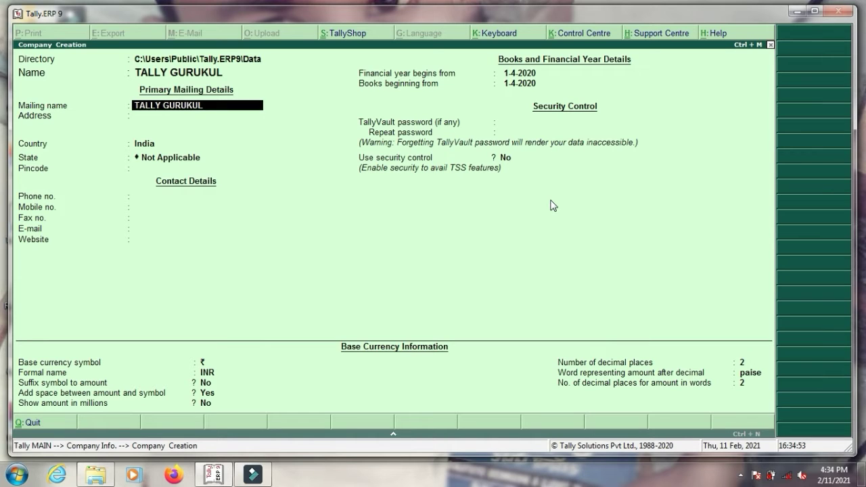
pyautogui.press('Return')
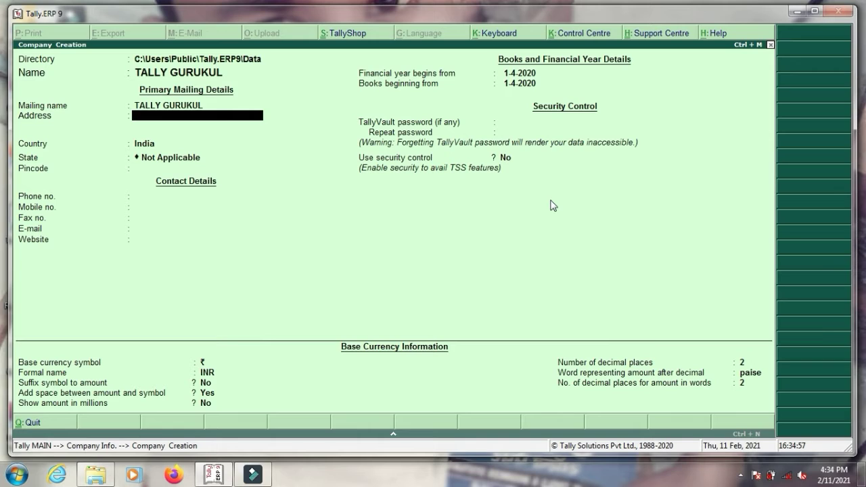
pyautogui.write('PR')
pyautogui.write('AYAG')
pyautogui.write('RAJ,')
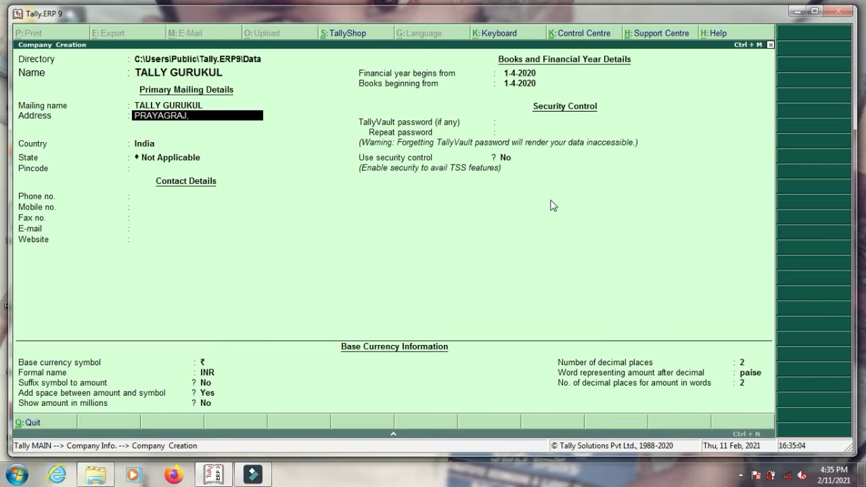
pyautogui.write('UP')
# - Keep India as the country and choose Uttar Pradesh as the state
pyautogui.press('Return')
pyautogui.press('Return')
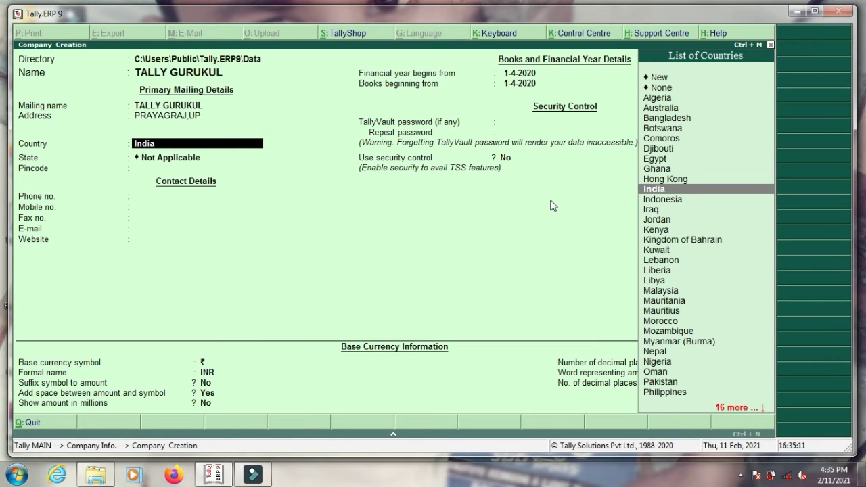
pyautogui.press('Return')
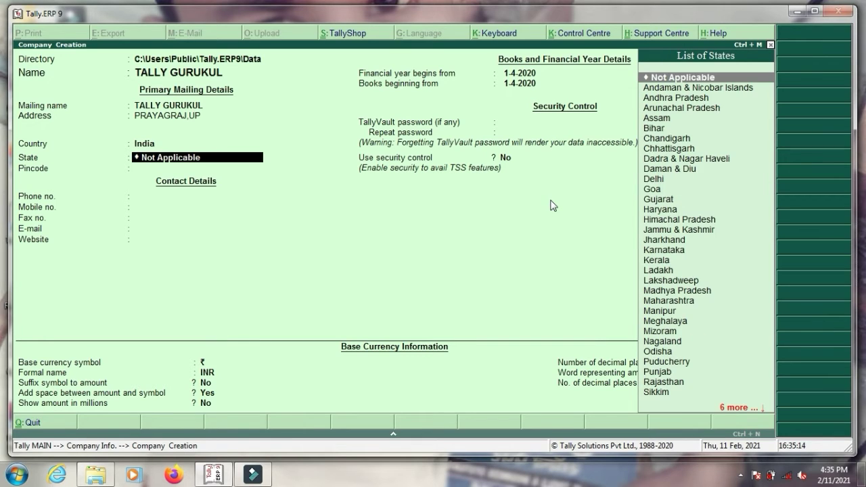
pyautogui.write('U')
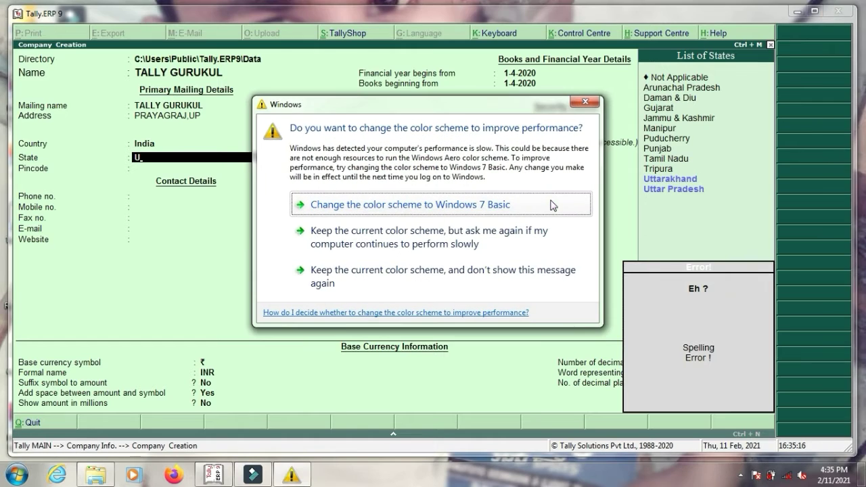
pyautogui.click(498, 249)
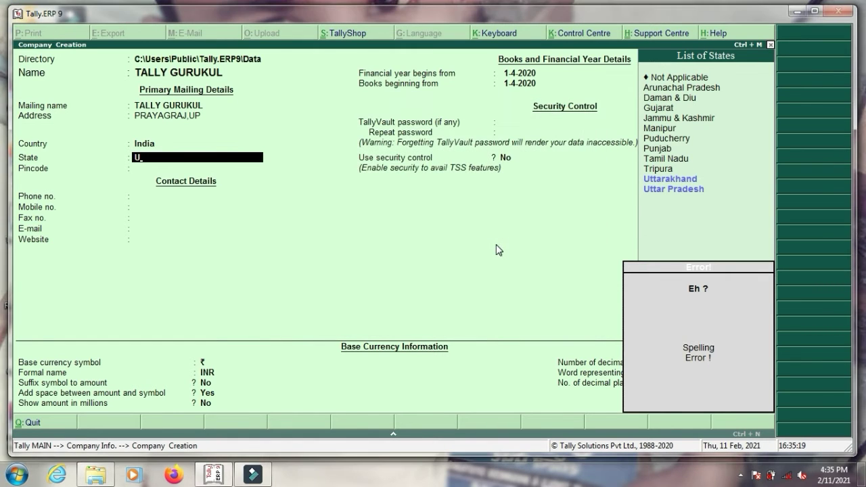
pyautogui.write('TT')
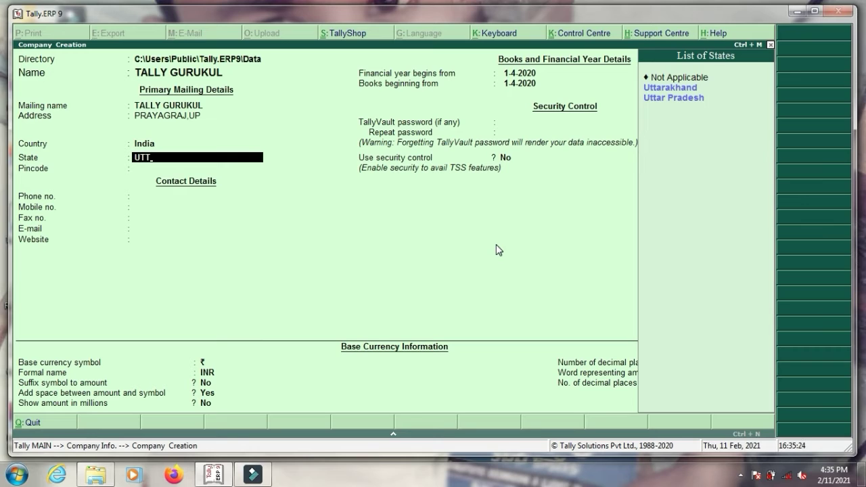
pyautogui.press('Down')
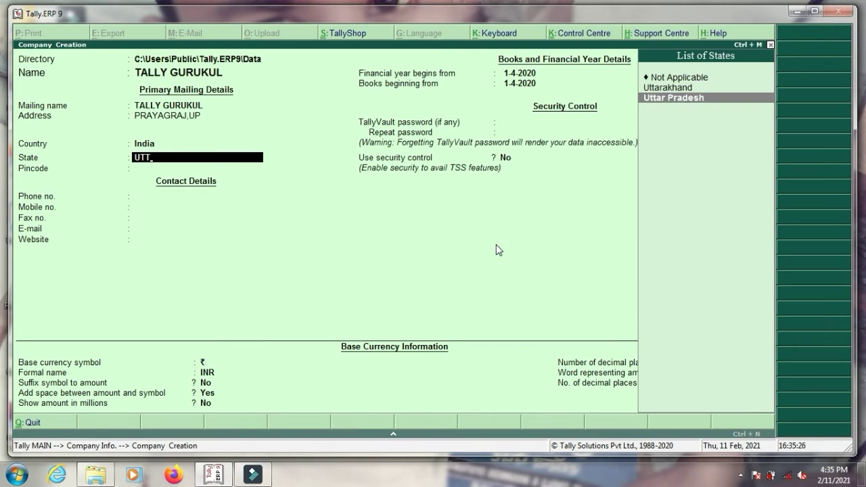
pyautogui.press('Return')
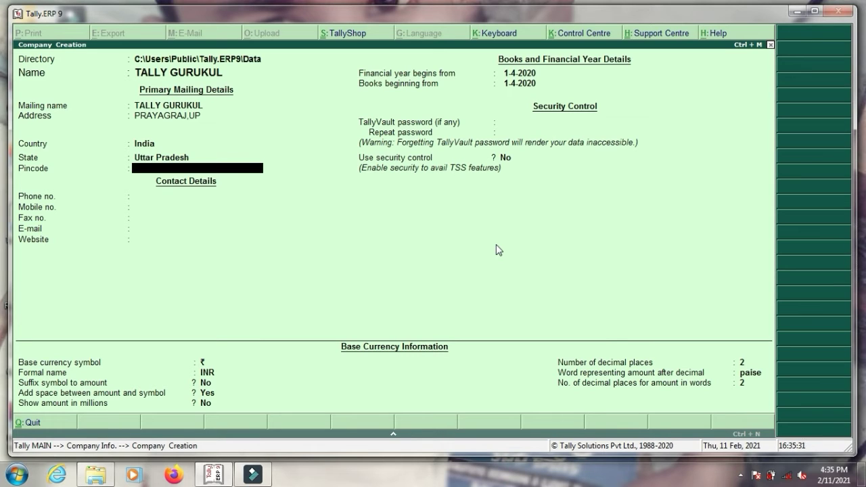
# - Enter the company's pincode, phone number, mobile number and fax number
pyautogui.write('2302')
pyautogui.write('02')
pyautogui.press('Return')
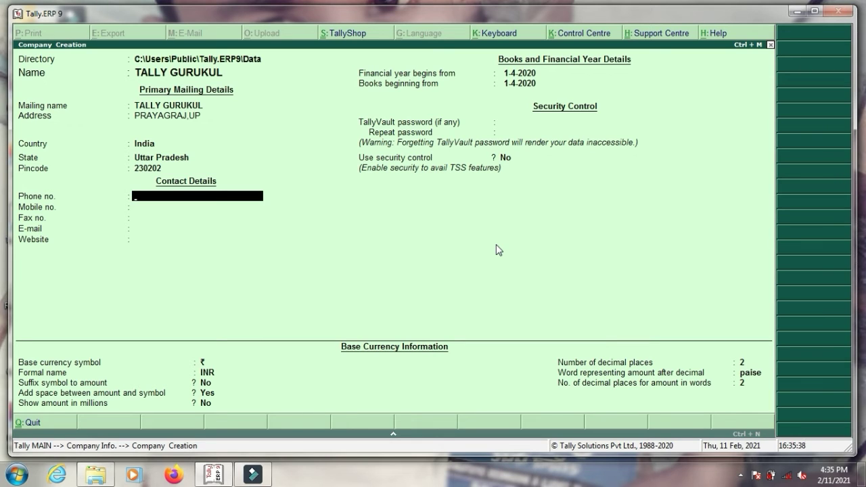
pyautogui.write('765')
pyautogui.write('43')
pyautogui.press('Return')
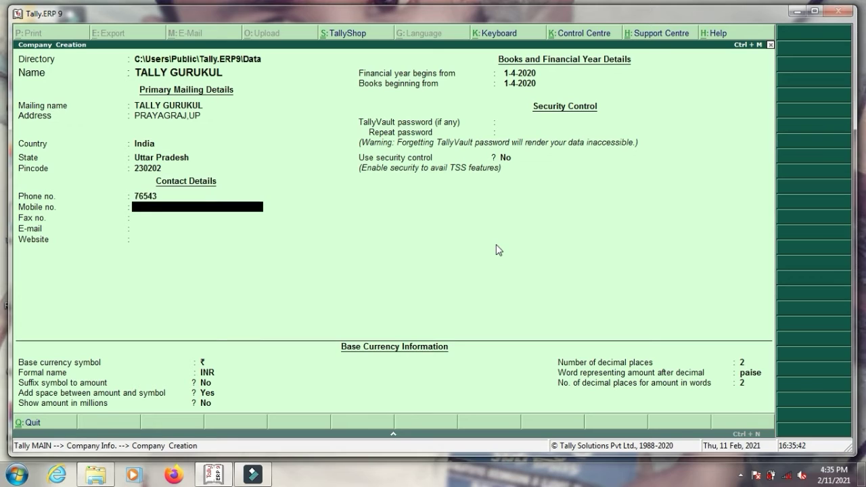
pyautogui.press('Return')
pyautogui.write('766')
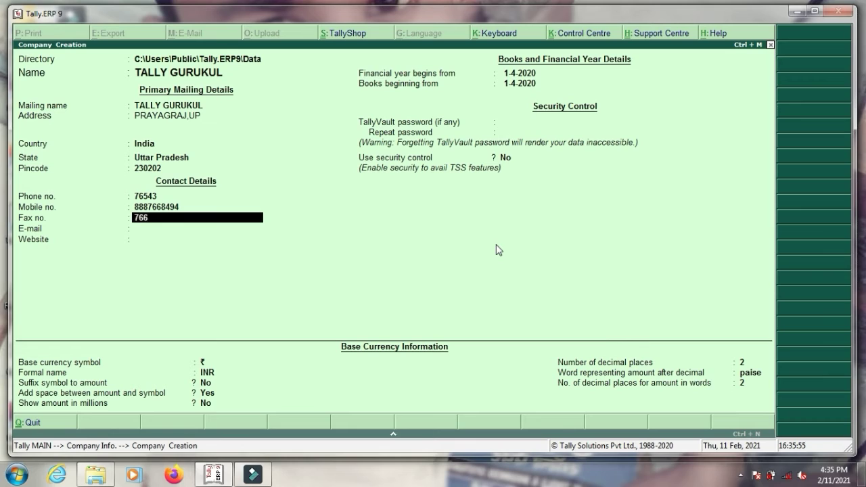
pyautogui.write('554')
pyautogui.press('Return')
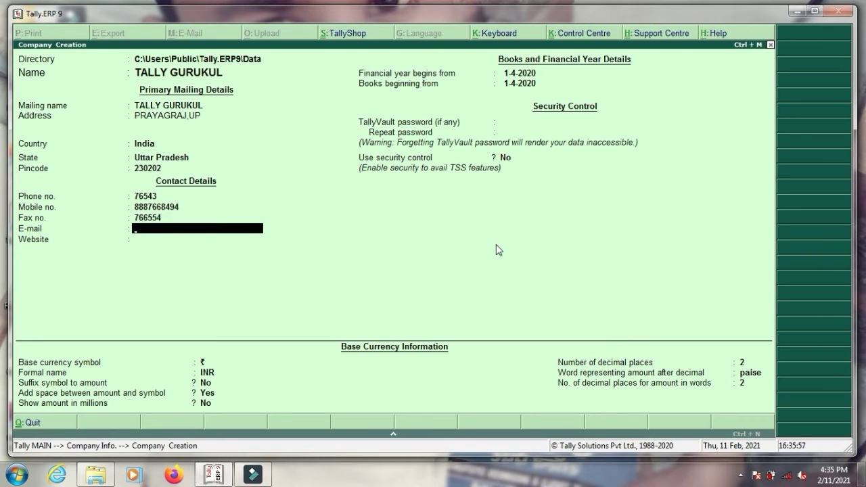
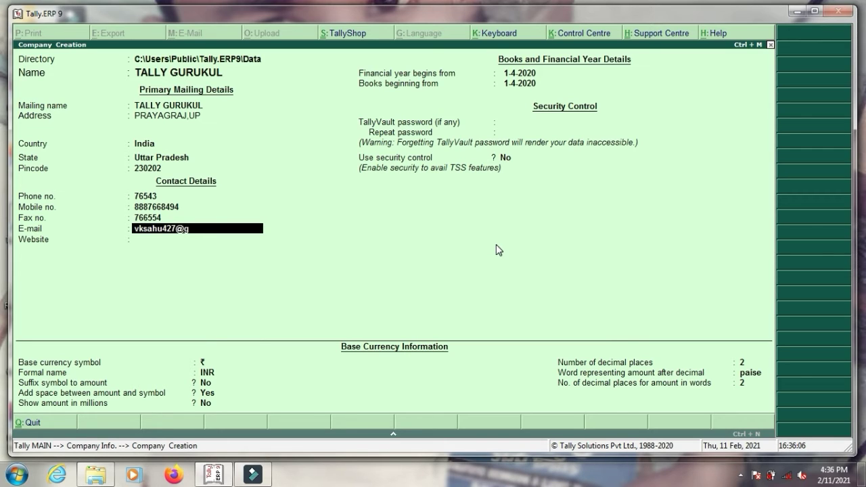
# - Fill in the contact e-mail address and type the website tallygurukul.com
pyautogui.press('Return')
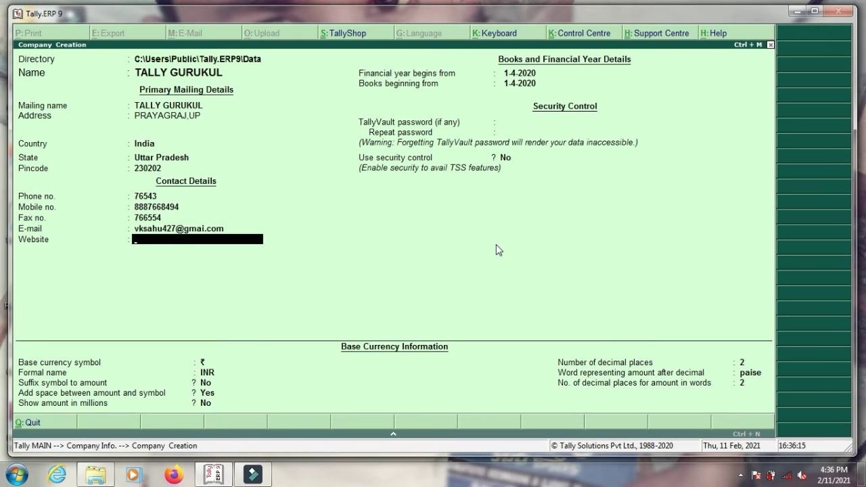
pyautogui.write('tall')
pyautogui.write('ygu')
pyautogui.write('rukul.')
pyautogui.write('com')
# - Set the financial year and books beginning to 1-4-2019, leaving no TallyVault password
pyautogui.press('Return')
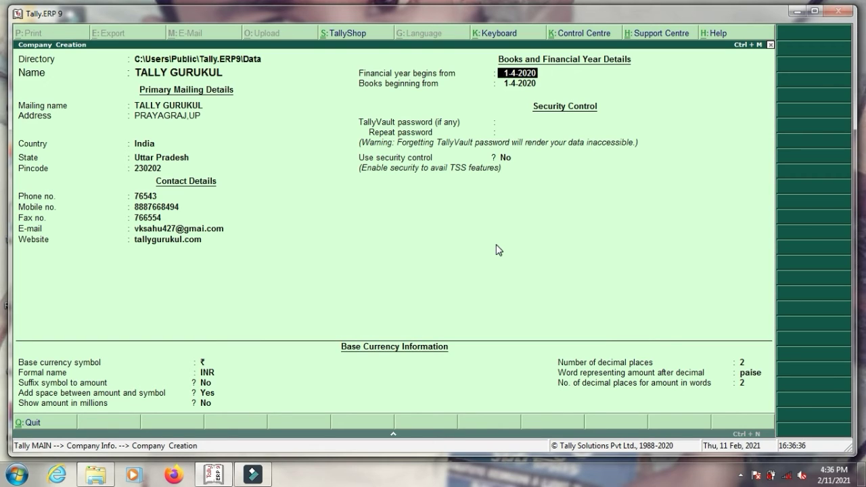
pyautogui.write('1.')
pyautogui.write('4.2')
pyautogui.write('019')
pyautogui.press('Return')
pyautogui.press('Return')
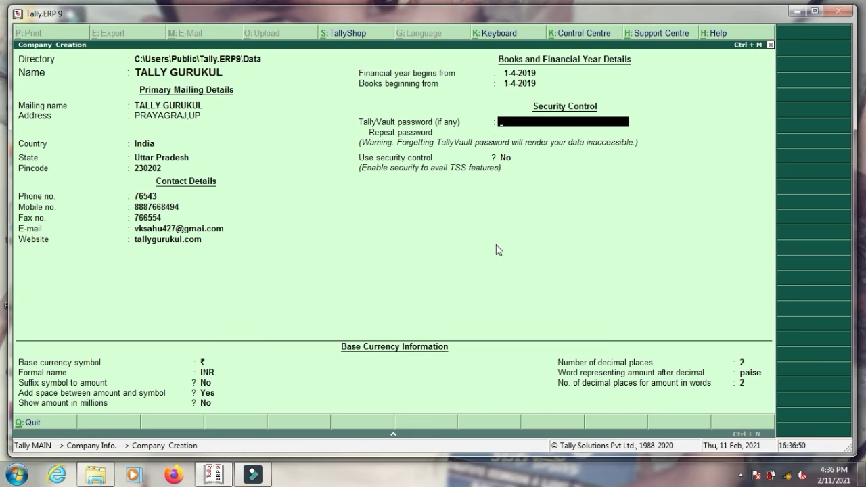
pyautogui.press('Return')
pyautogui.press('Return')
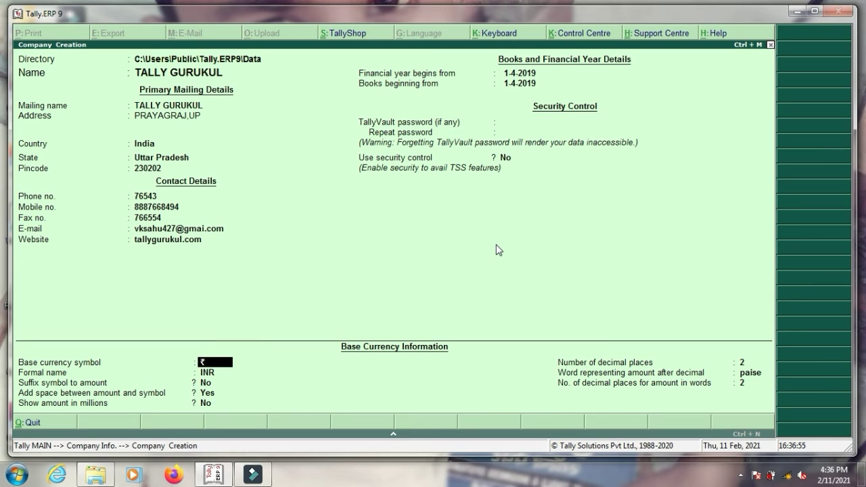
pyautogui.press('Return')
pyautogui.press('Return')
pyautogui.press('Return')
pyautogui.press('Return')
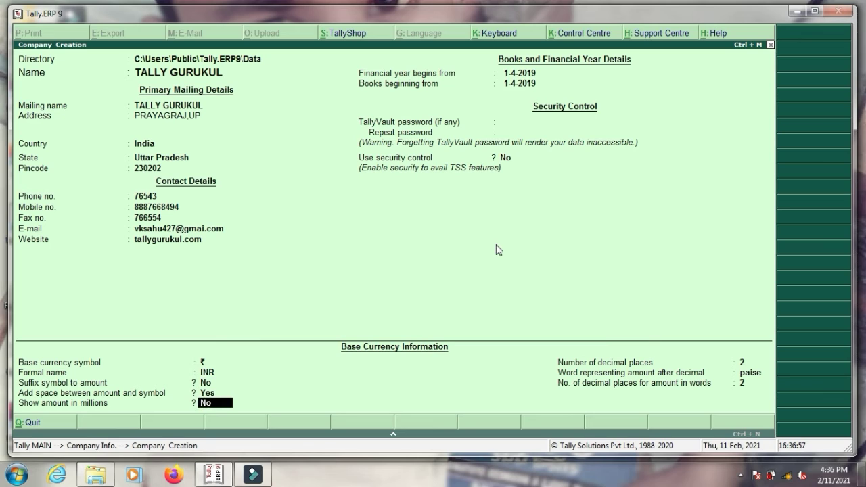
pyautogui.press('Return')
pyautogui.press('Return')
pyautogui.press('Return')
pyautogui.press('Return')
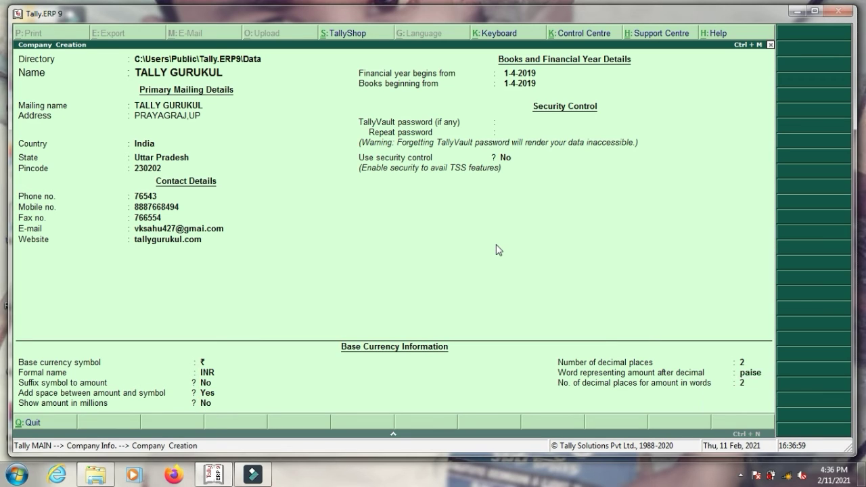